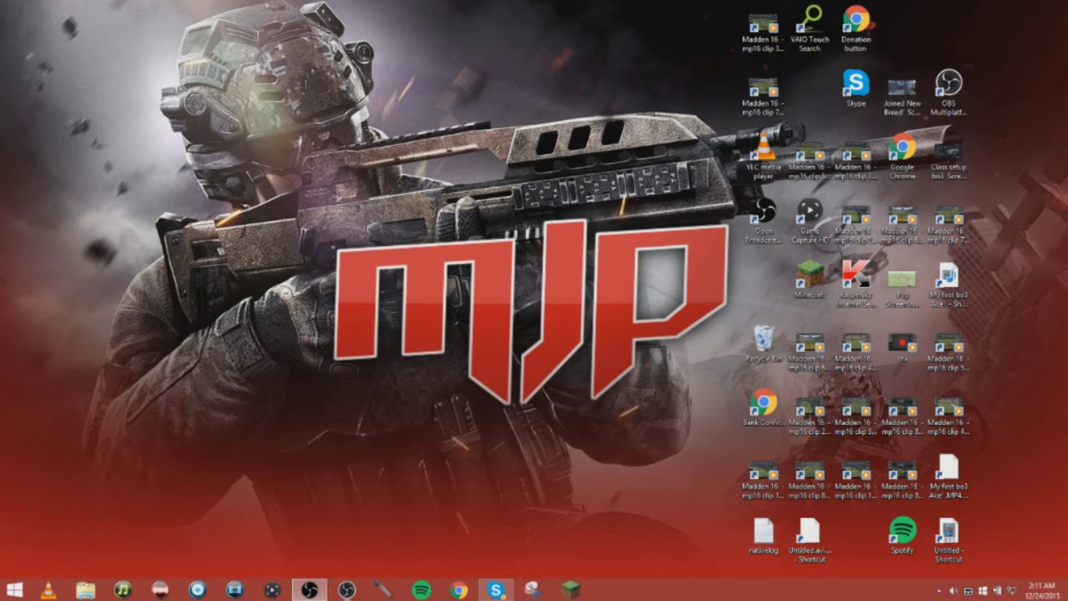
Step: Browse to the obs1 folder inside Videos in File Explorer
click(85, 589)
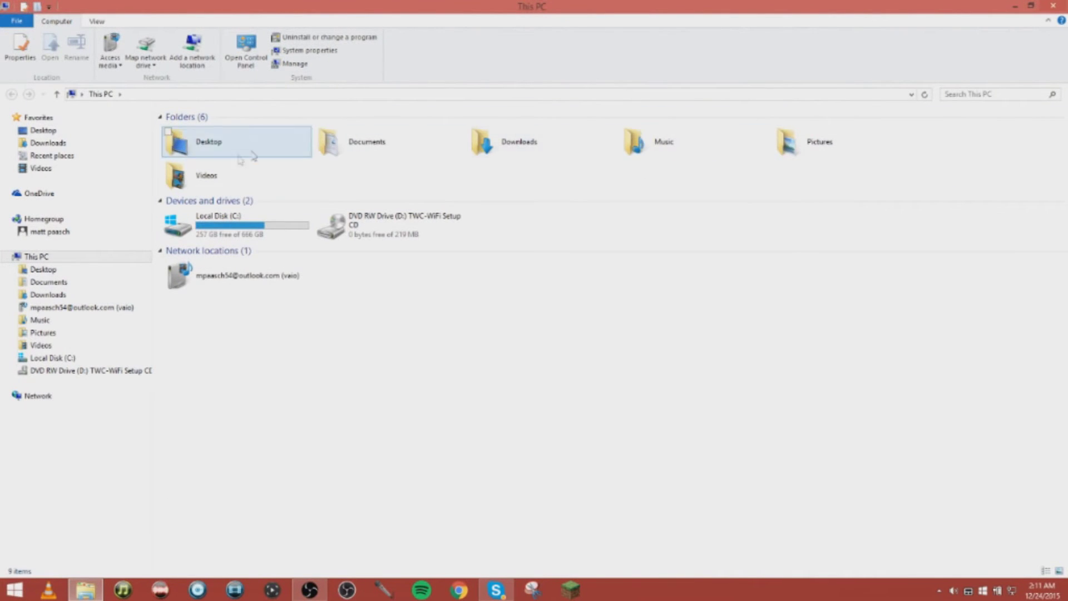
double_click(203, 176)
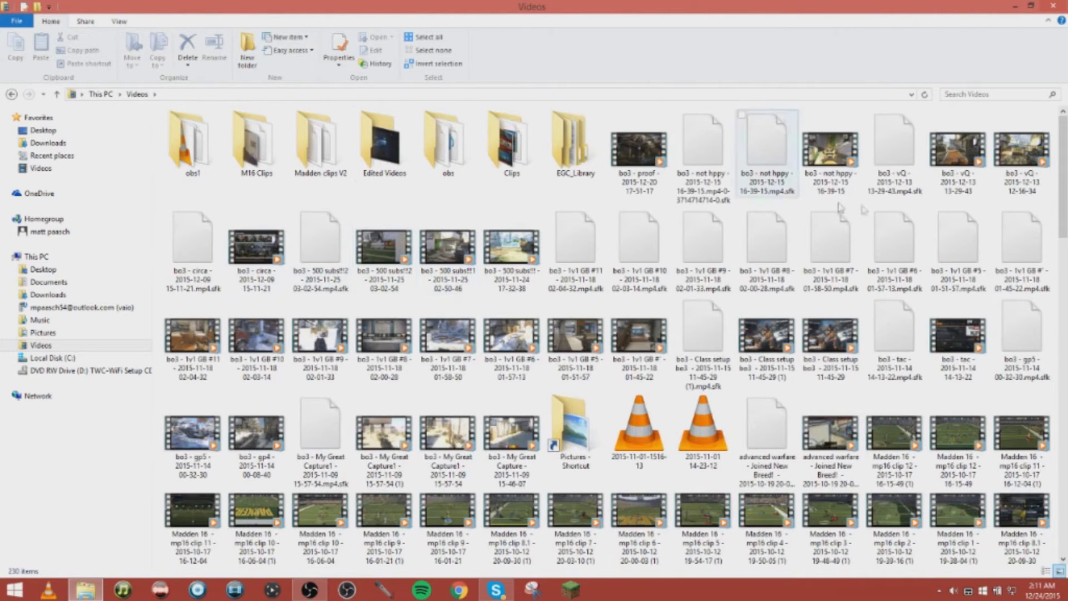
click(198, 170)
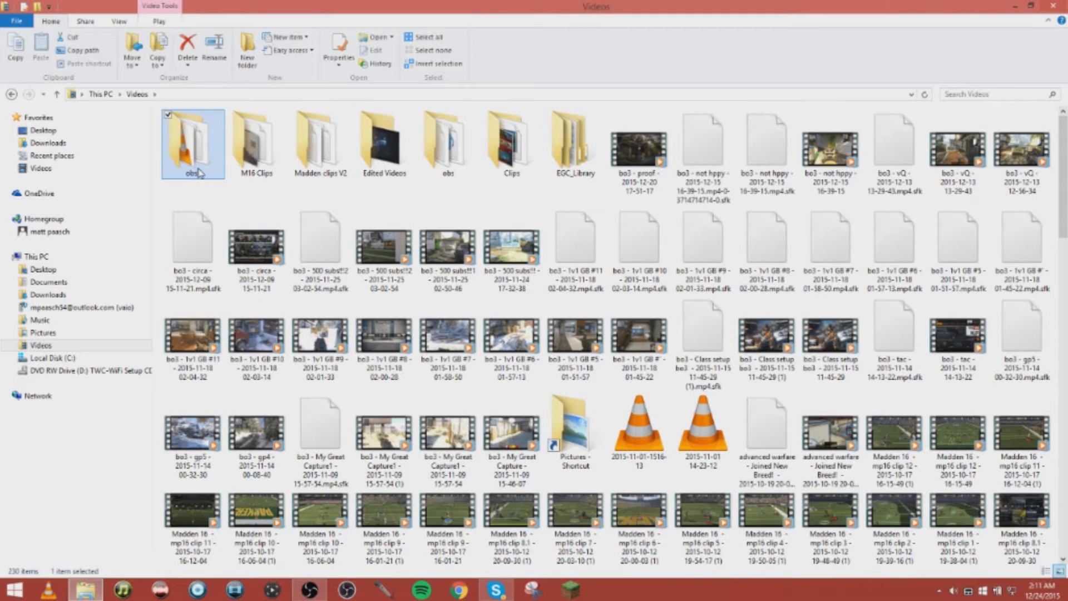
double_click(193, 167)
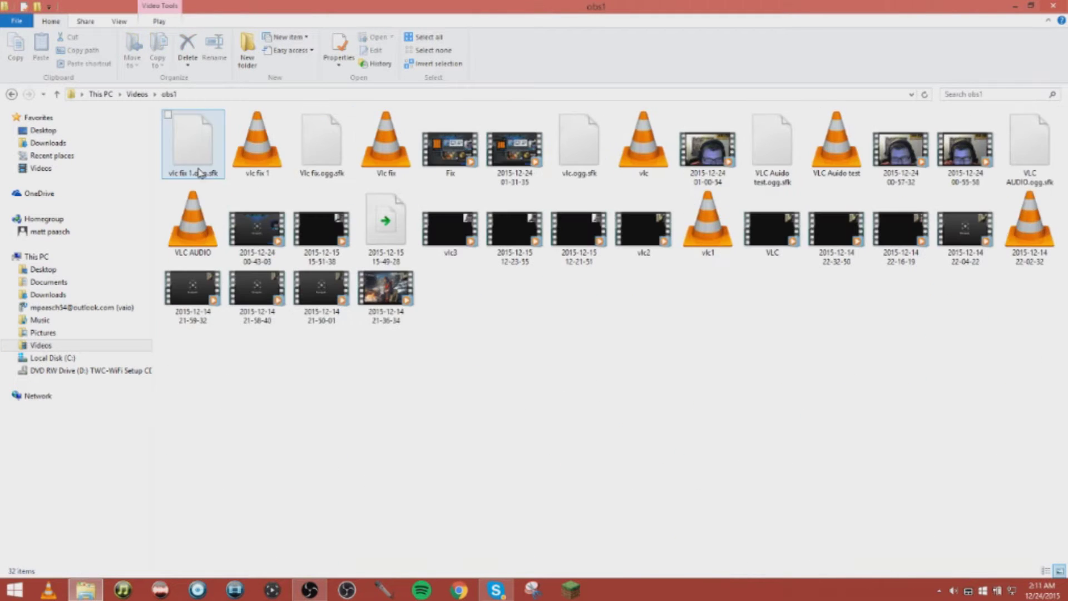
Step: Play the Fix video, skip ahead past its middle, and close the player and the folder window
double_click(458, 166)
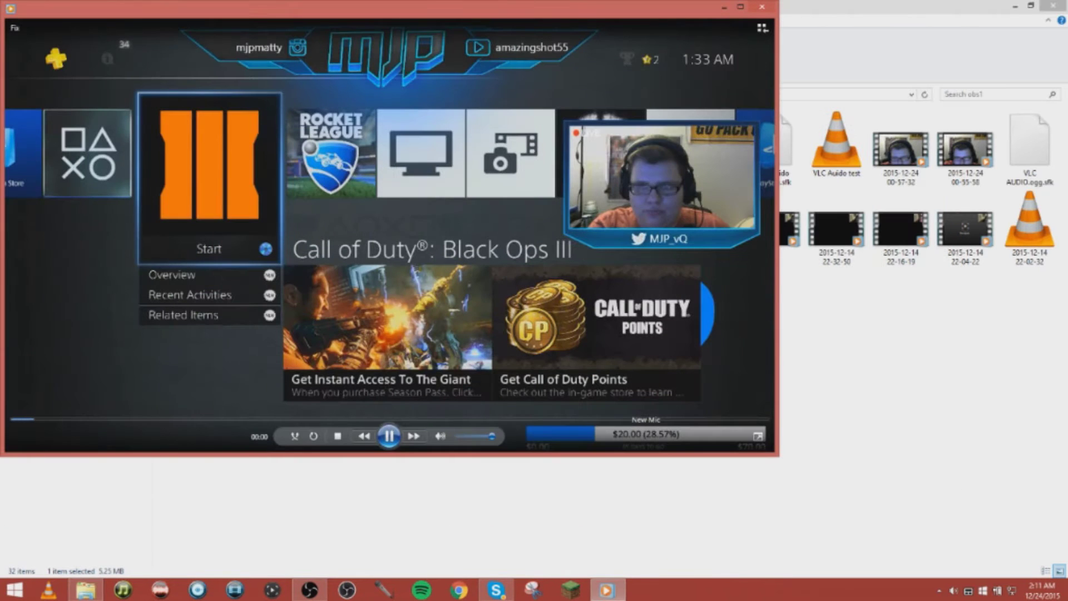
click(470, 421)
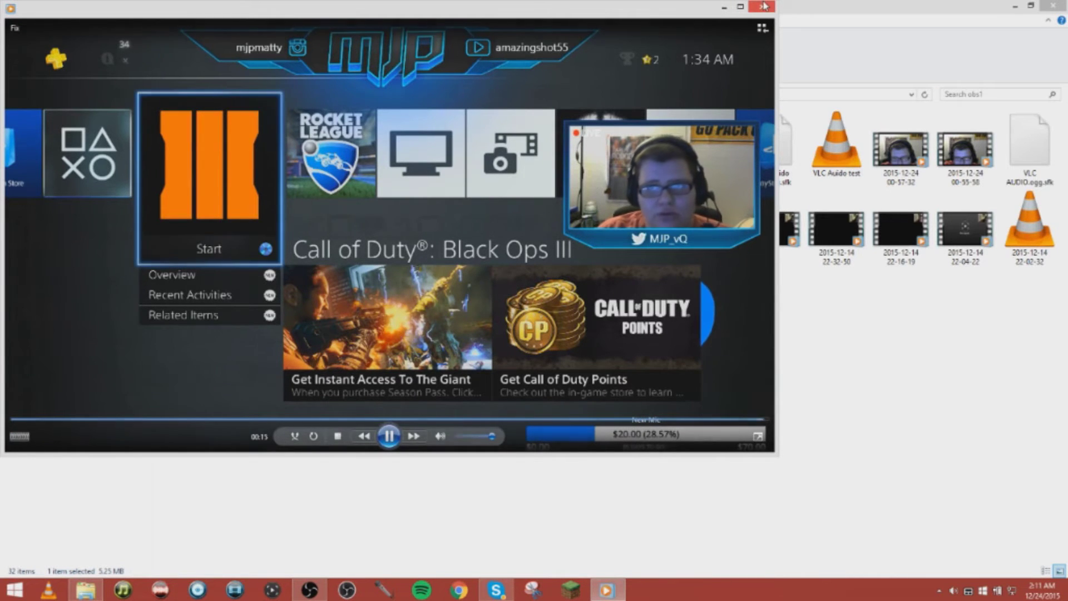
click(764, 6)
click(1056, 4)
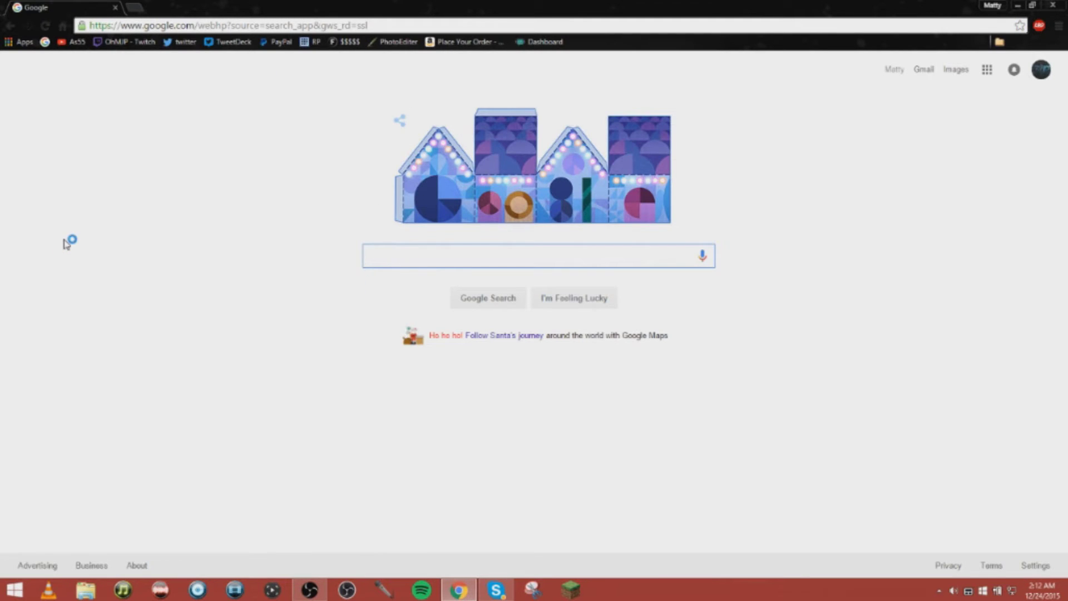
Step: Search Google for "vlc media player", view the official VideoLAN download page, and close the browser
text(Vlx)
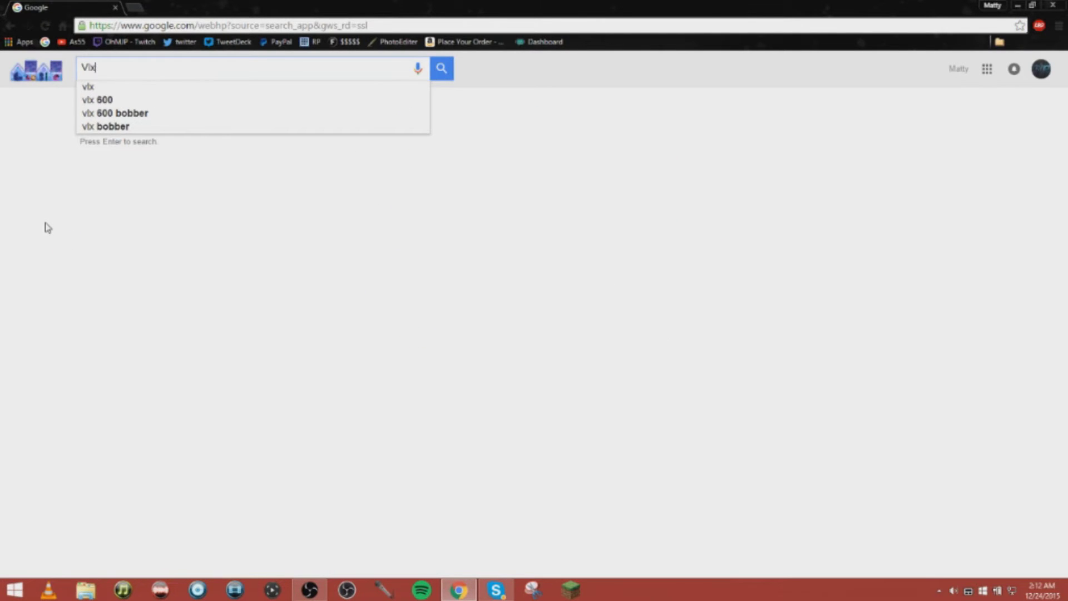
key(BackSpace)
key(BackSpace)
text(c)
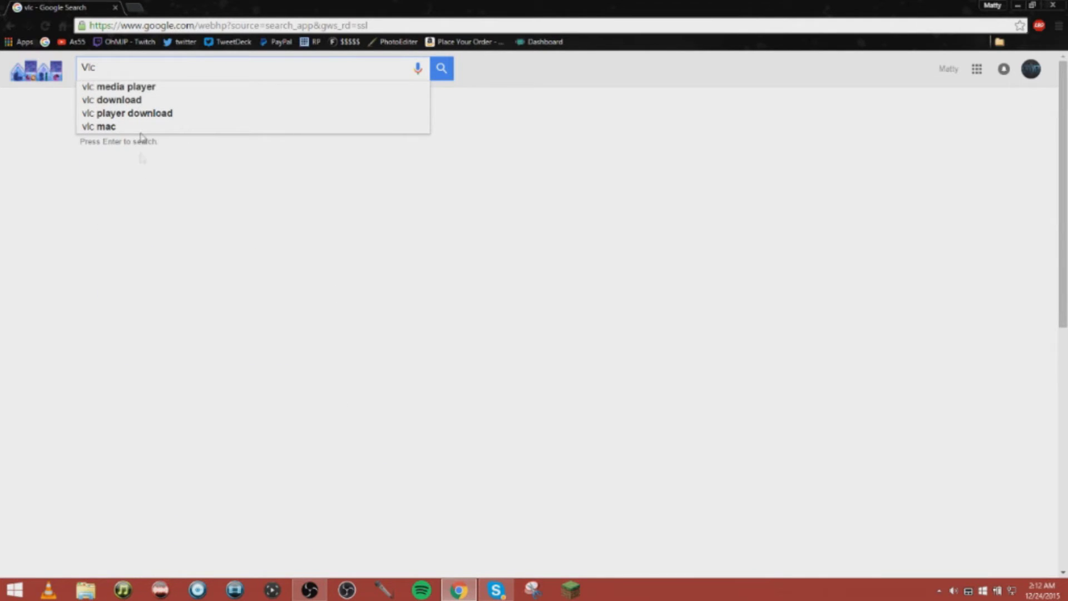
click(124, 88)
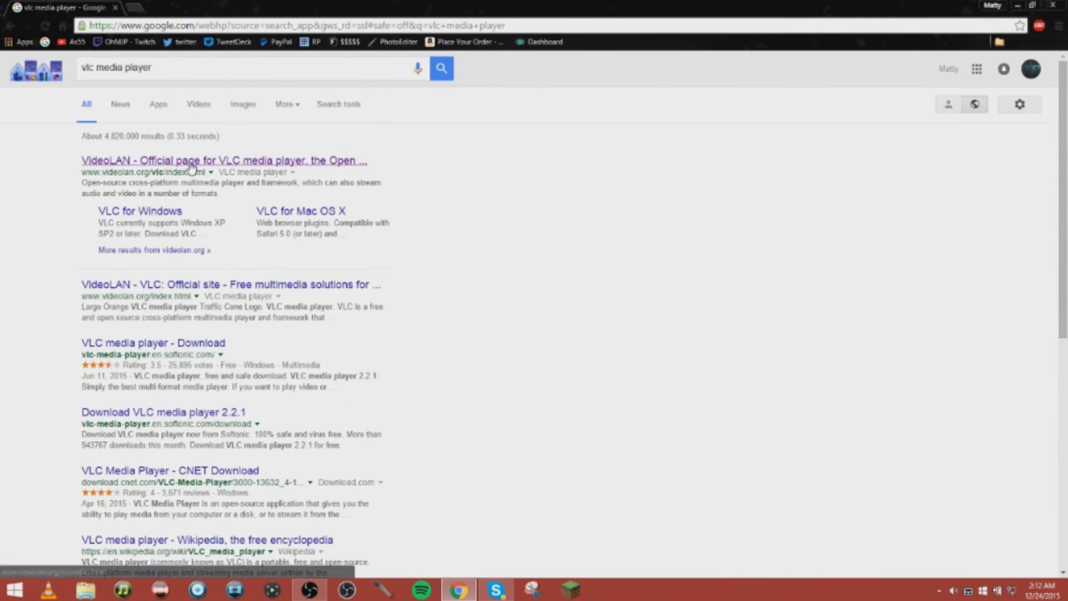
click(185, 173)
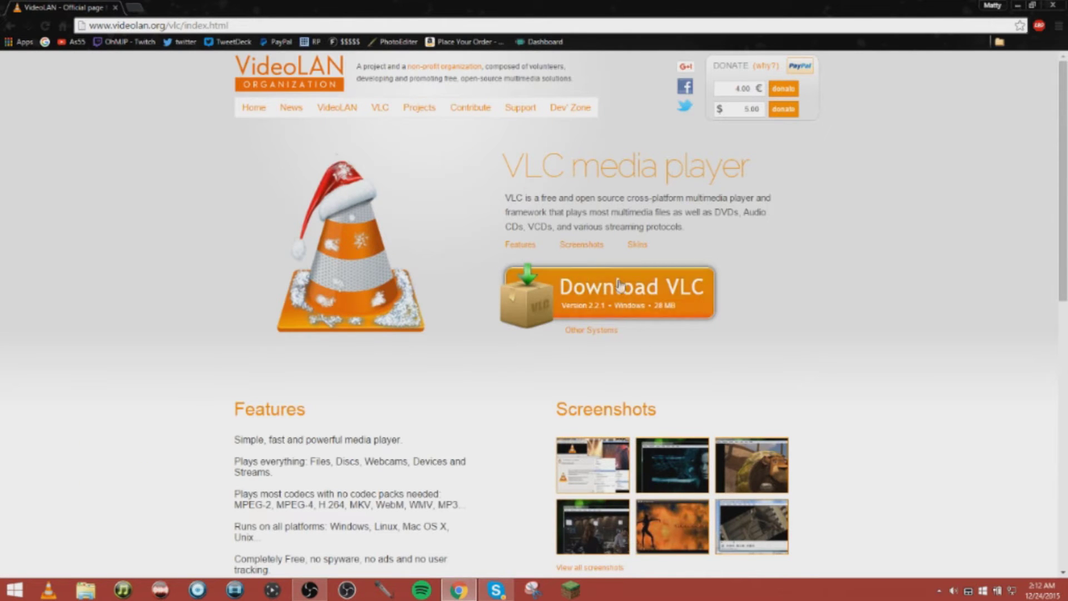
click(1051, 6)
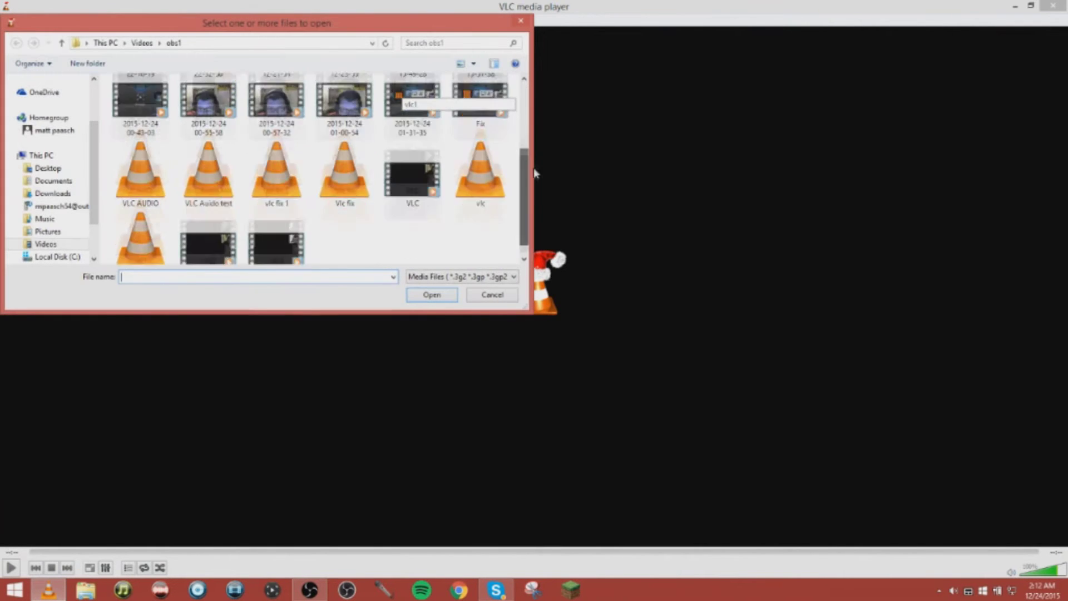
Step: Play the Fix video from the obs1 folder in VLC media player, skip ahead, and pause it
click(480, 100)
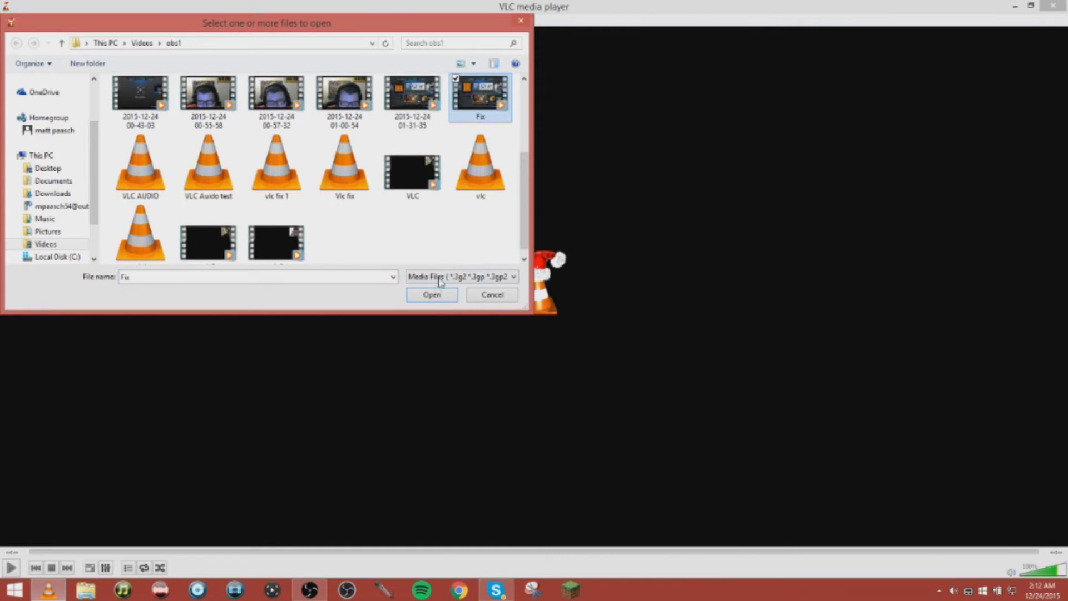
click(431, 298)
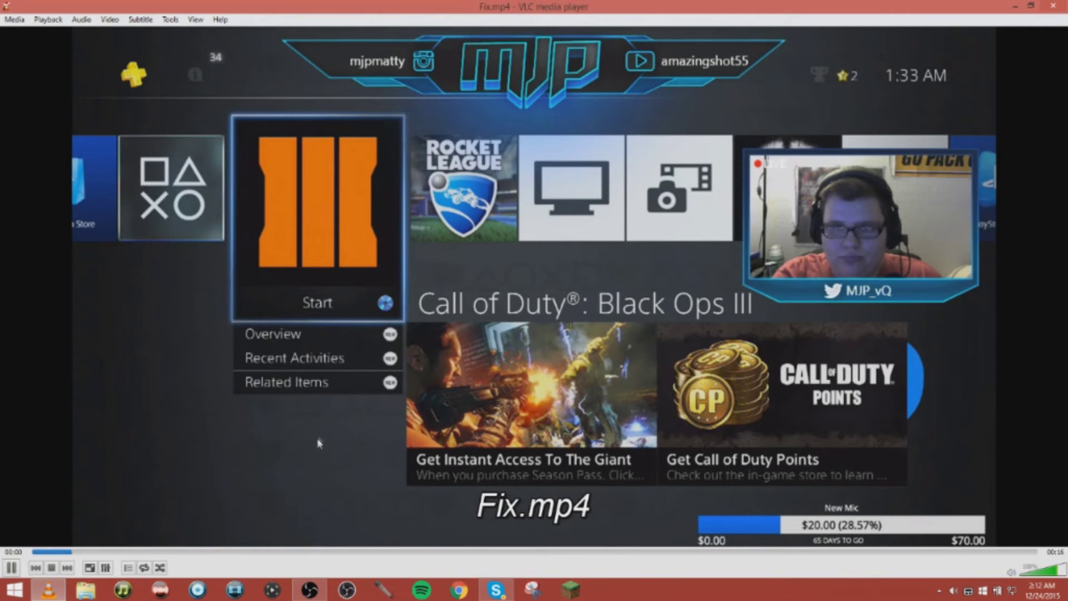
click(399, 551)
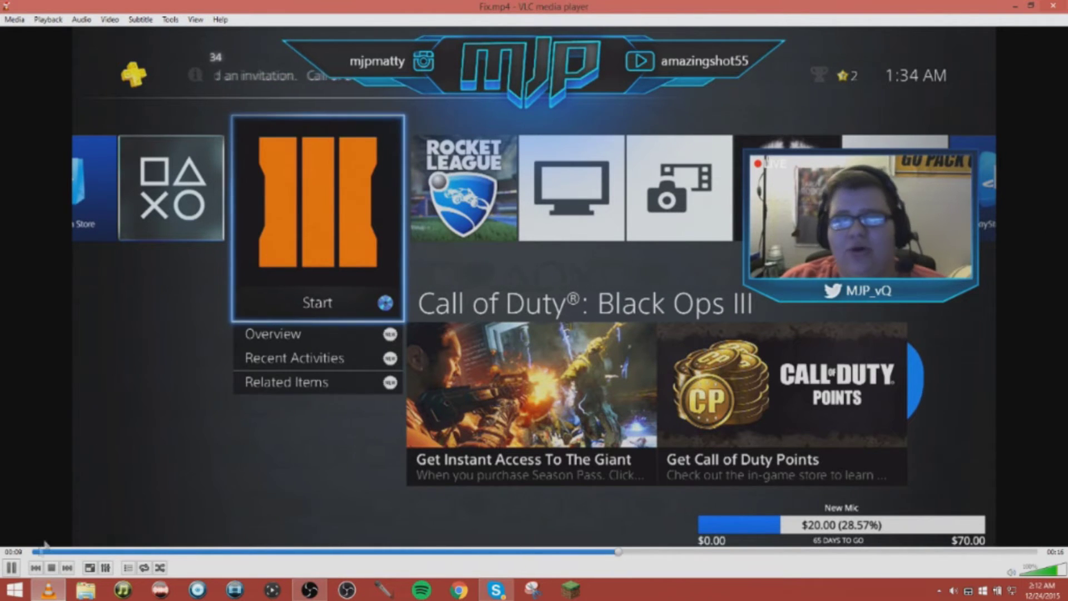
click(13, 568)
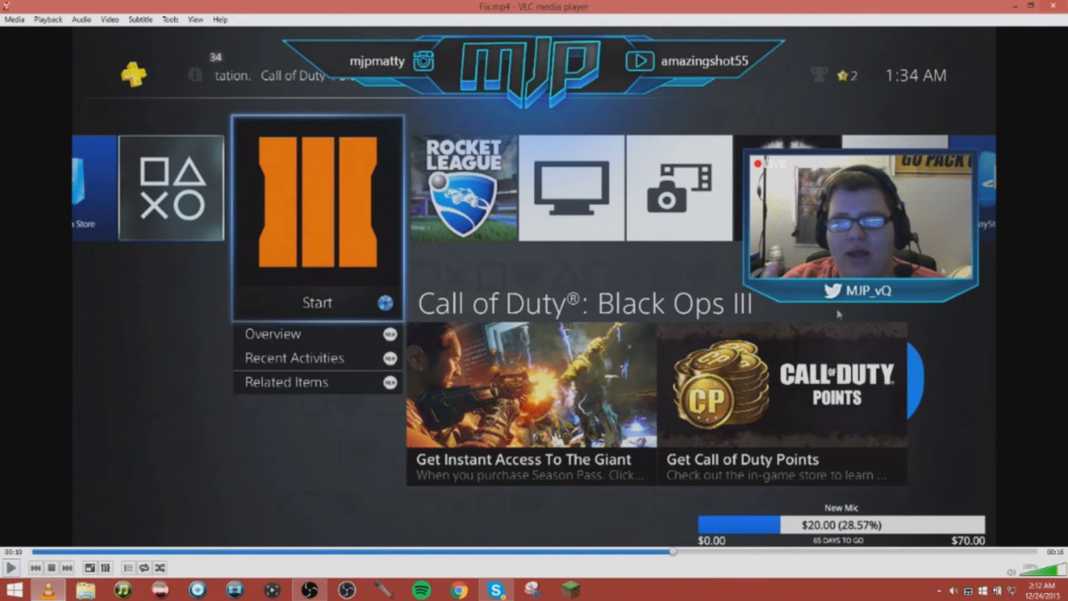
Step: Add the Fix video from the obs1 folder as the source file for a Convert / Save operation
click(15, 20)
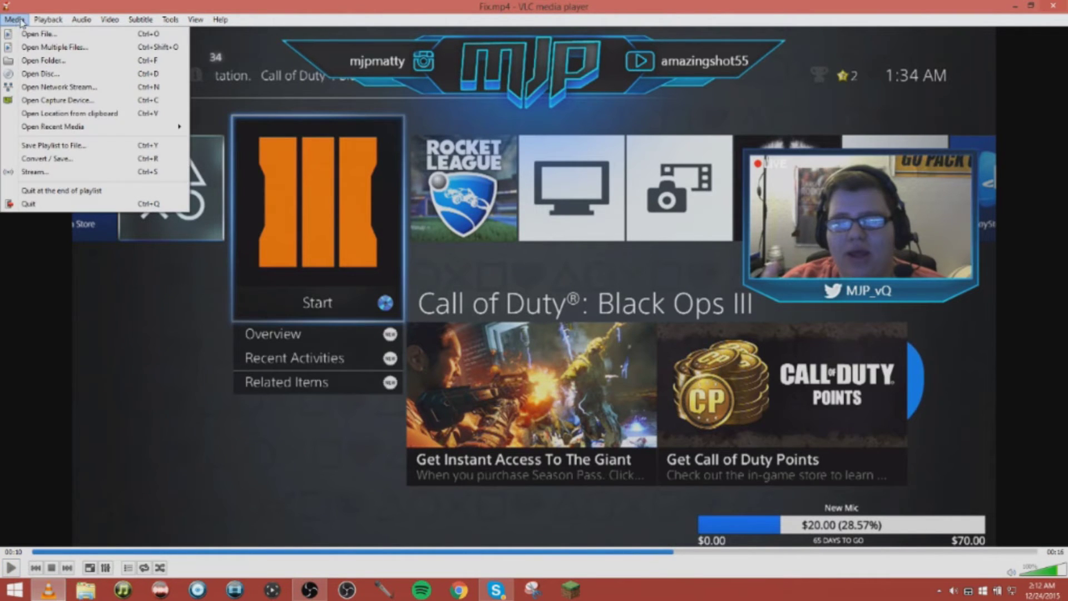
click(76, 165)
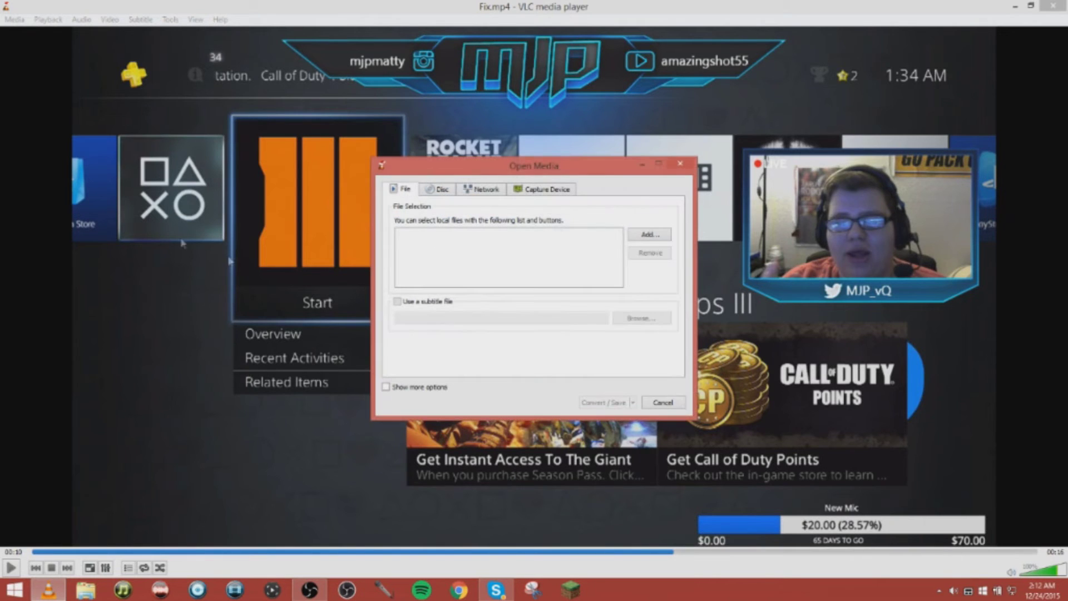
click(640, 236)
drag(899, 278, 899, 317)
click(867, 322)
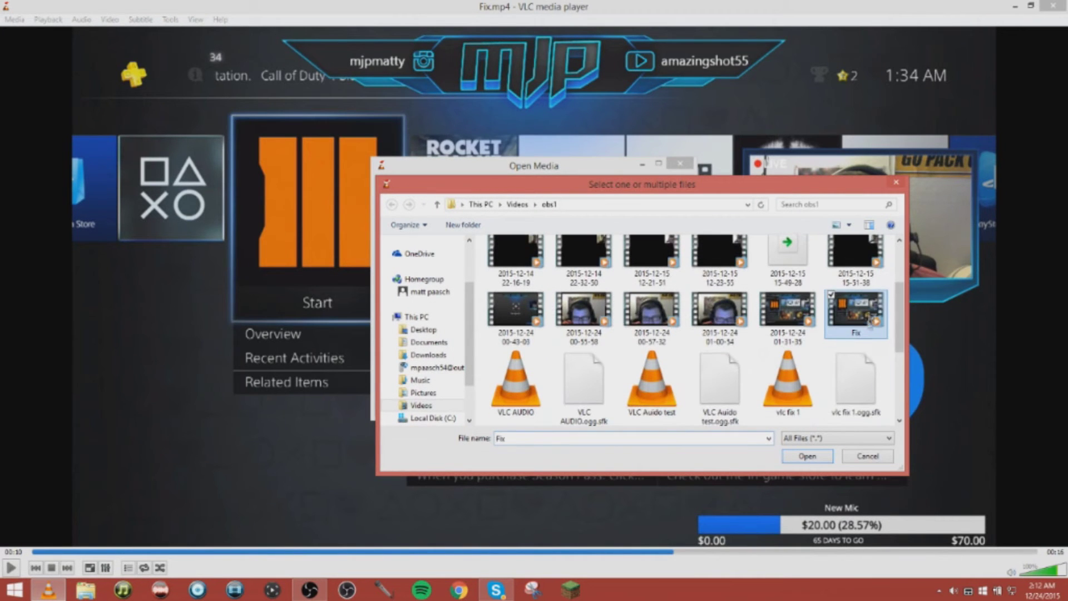
click(807, 456)
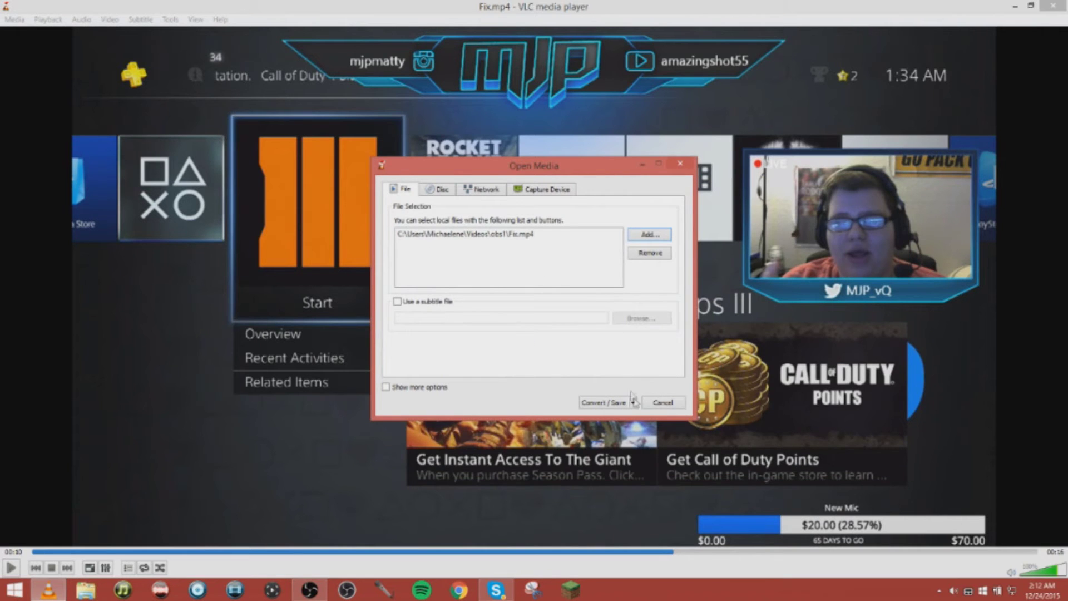
Step: Choose to convert the added video with the Audio - Vorbis (OGG) profile
click(634, 402)
click(633, 457)
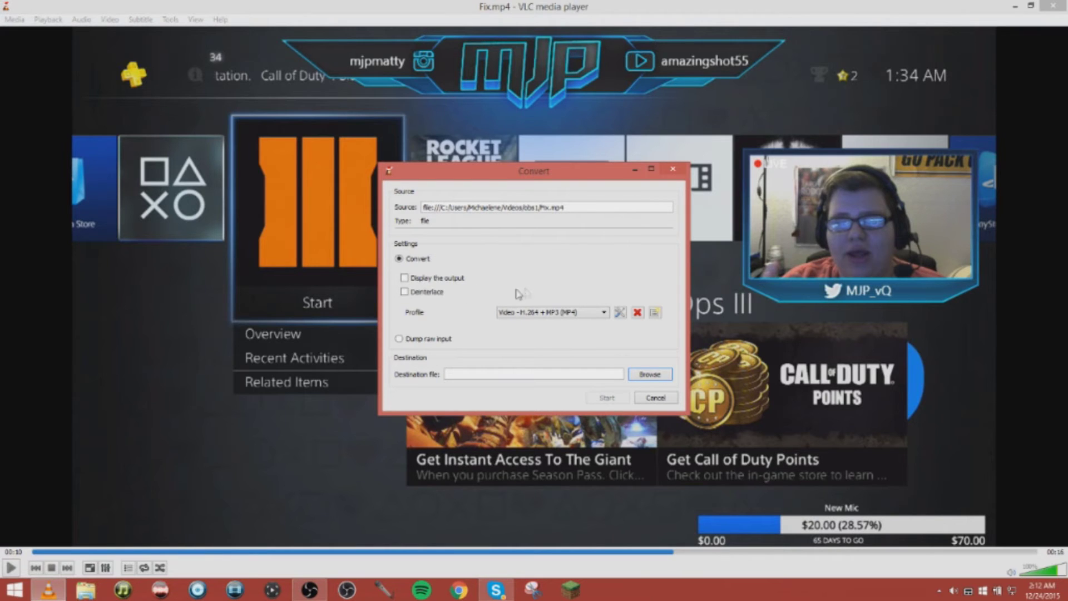
click(584, 314)
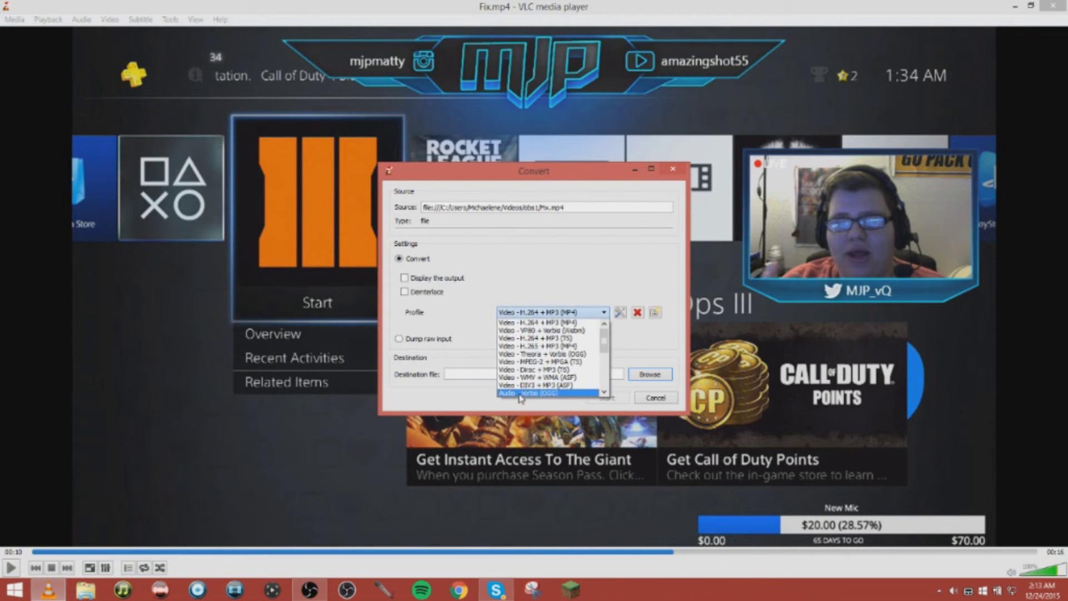
click(524, 393)
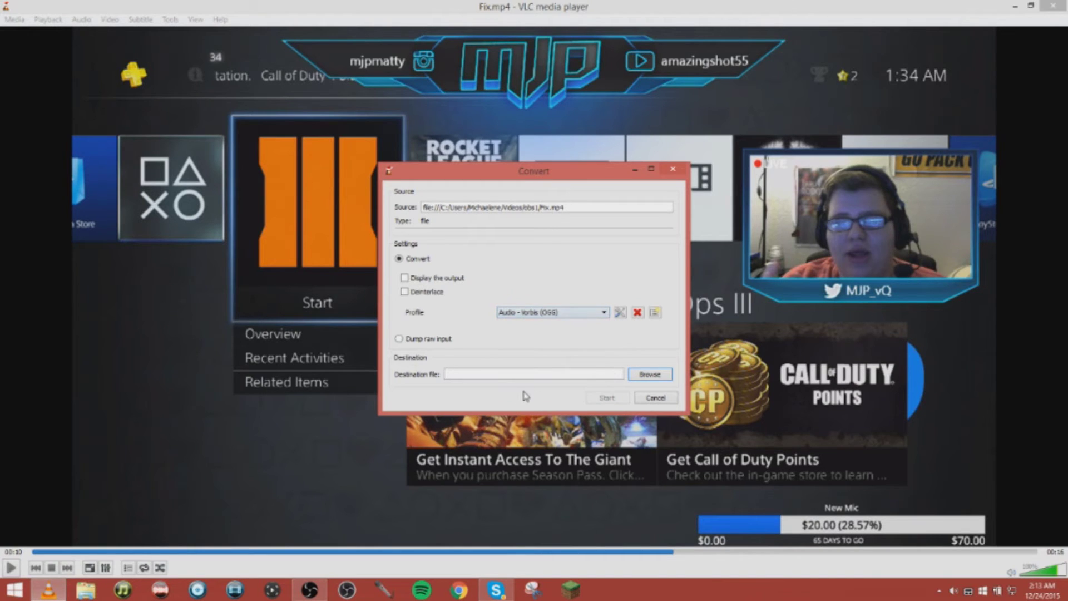
Step: Set the conversion's destination file to "Vlc Fix 6" in the obs1 folder, in the .ogg container format
click(648, 374)
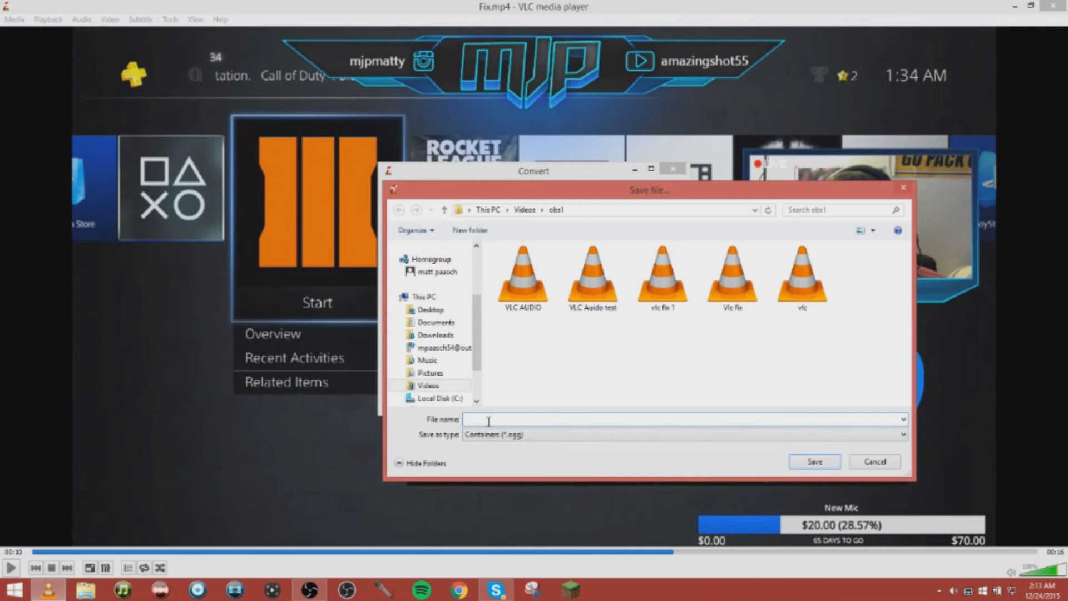
text(V)
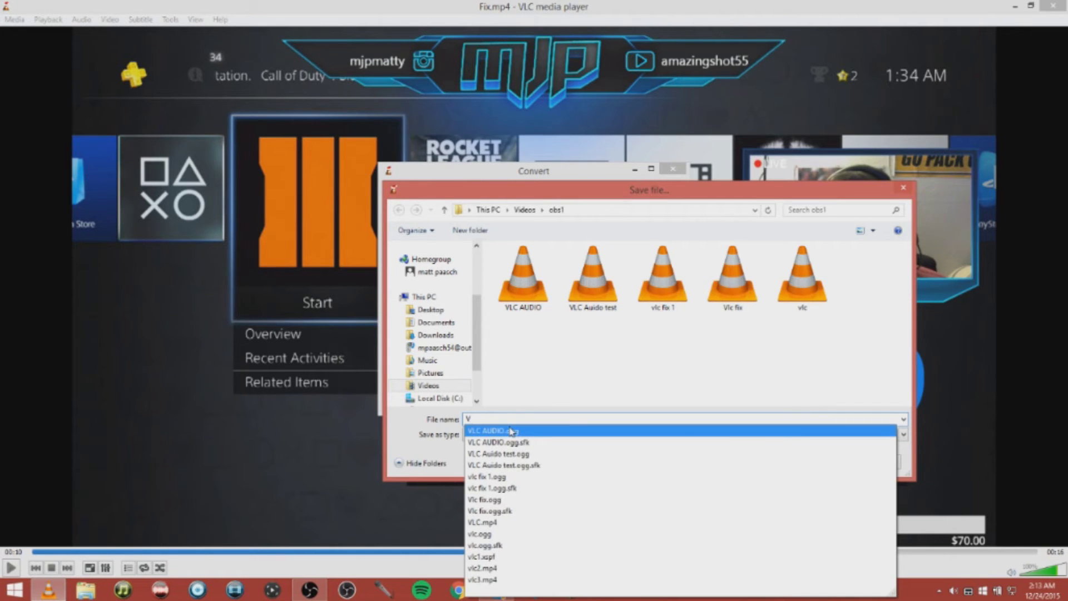
text(lc)
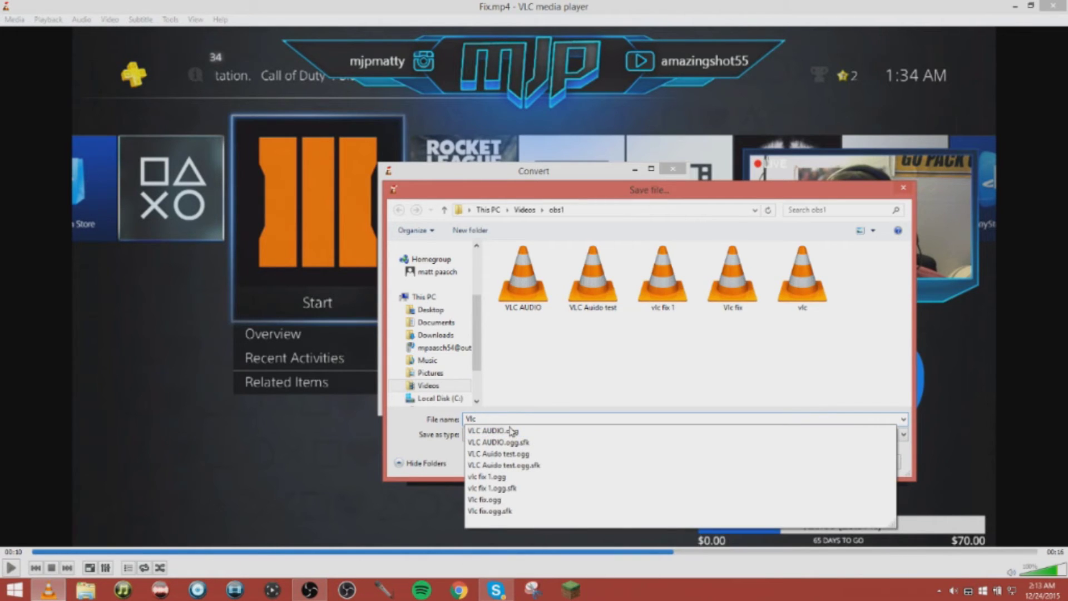
text( Fix)
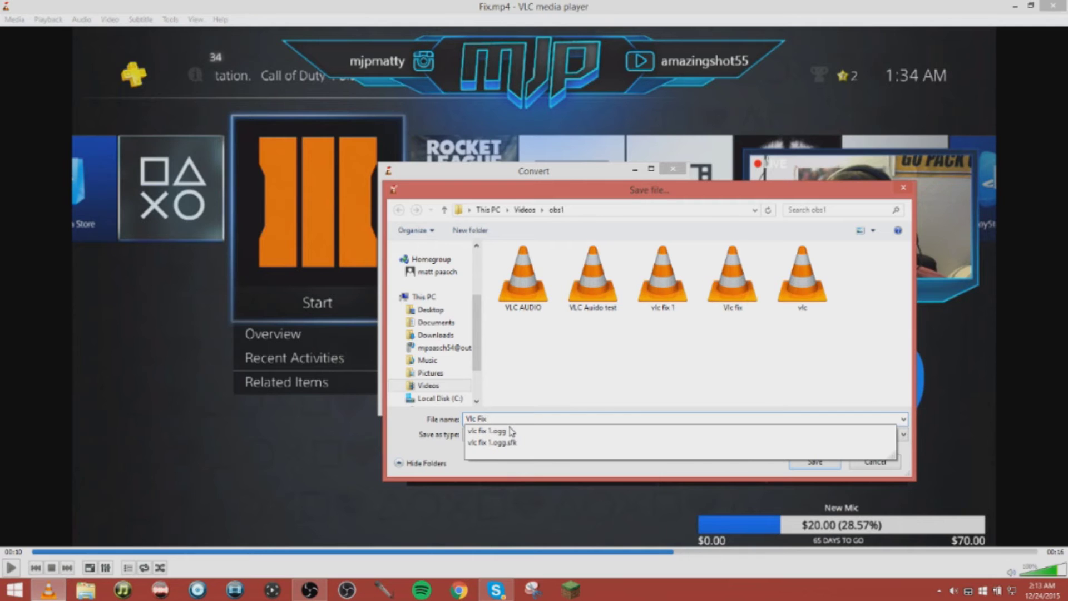
text(6)
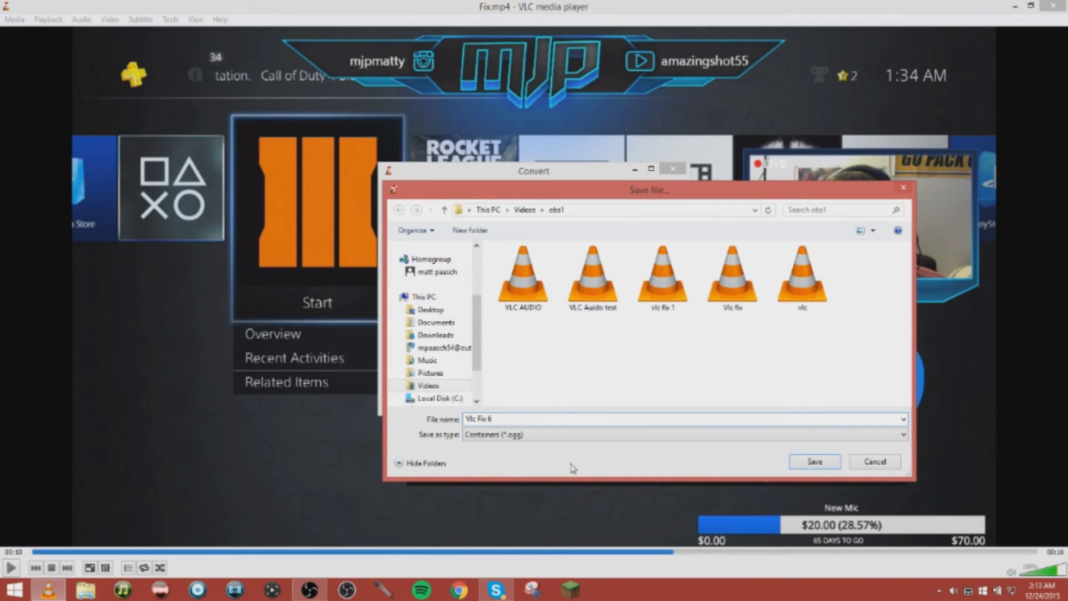
click(832, 465)
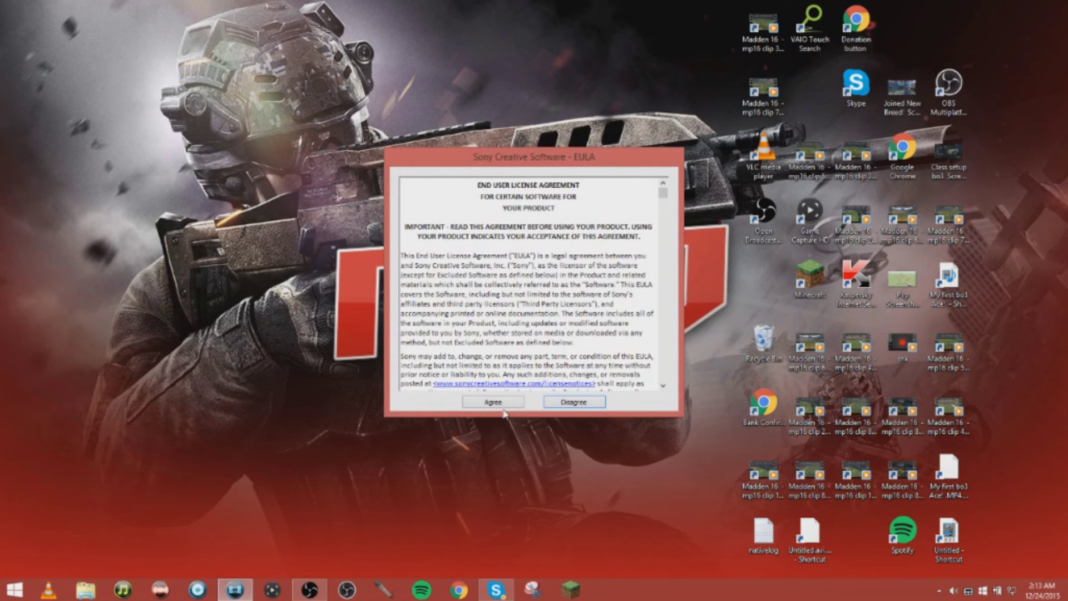
Step: Accept the Movie Studio Platinum license agreement and create a new AVCHD 1920x1080-60i project with stereo audio
click(494, 402)
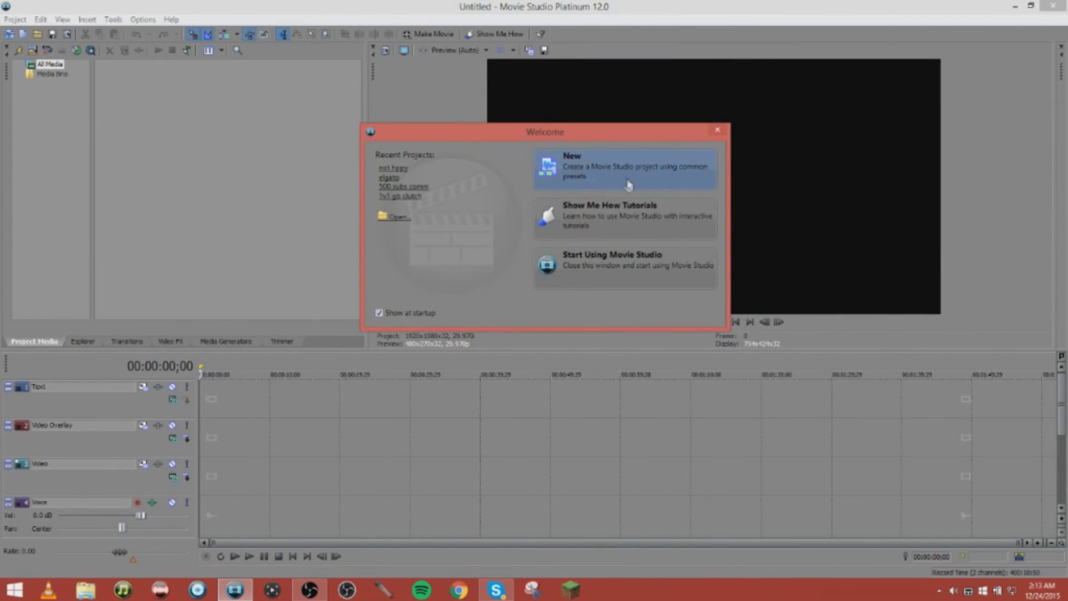
click(628, 185)
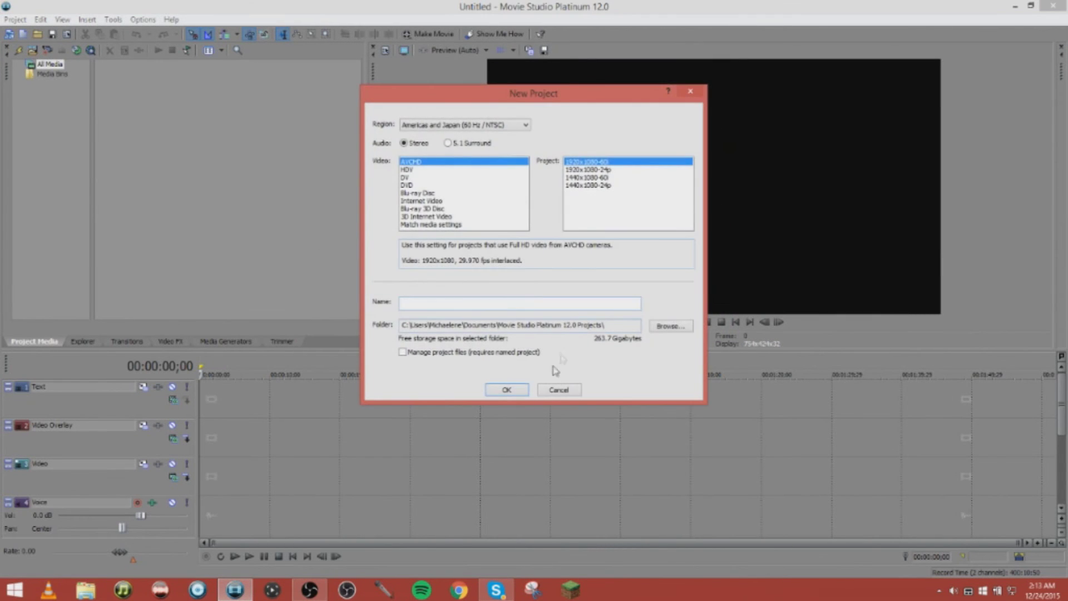
click(513, 394)
Step: Import the Fix video from Videos > obs1 and place it at the start of the Video track
click(20, 50)
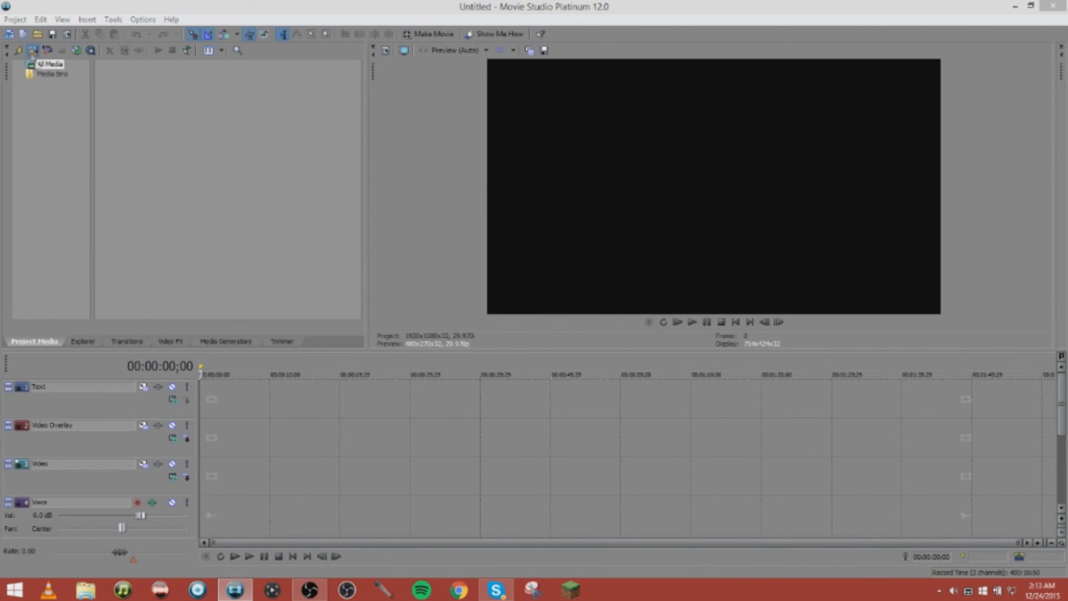
click(44, 325)
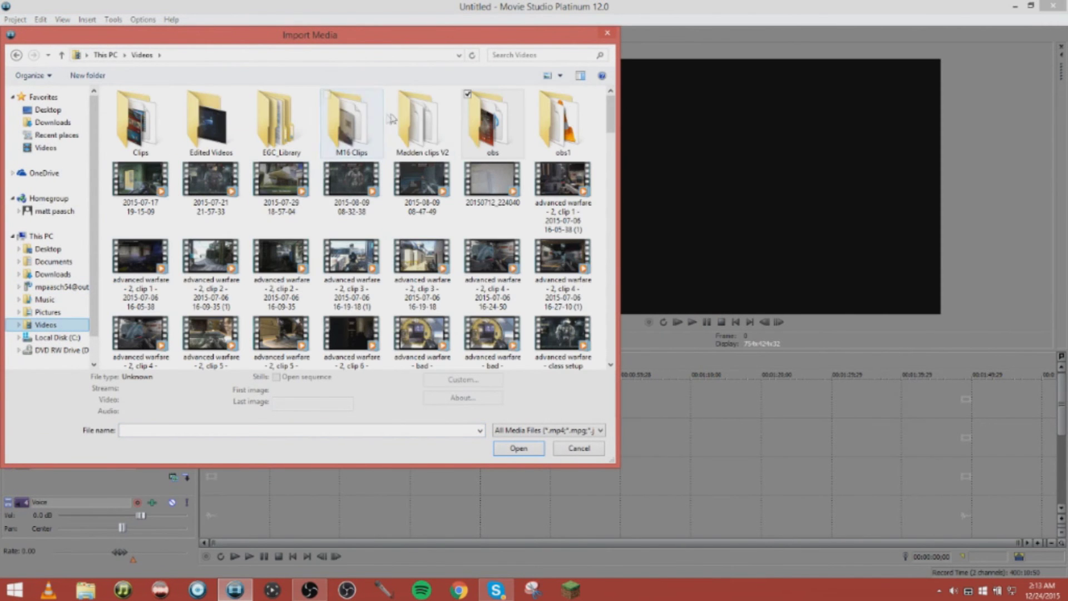
double_click(544, 146)
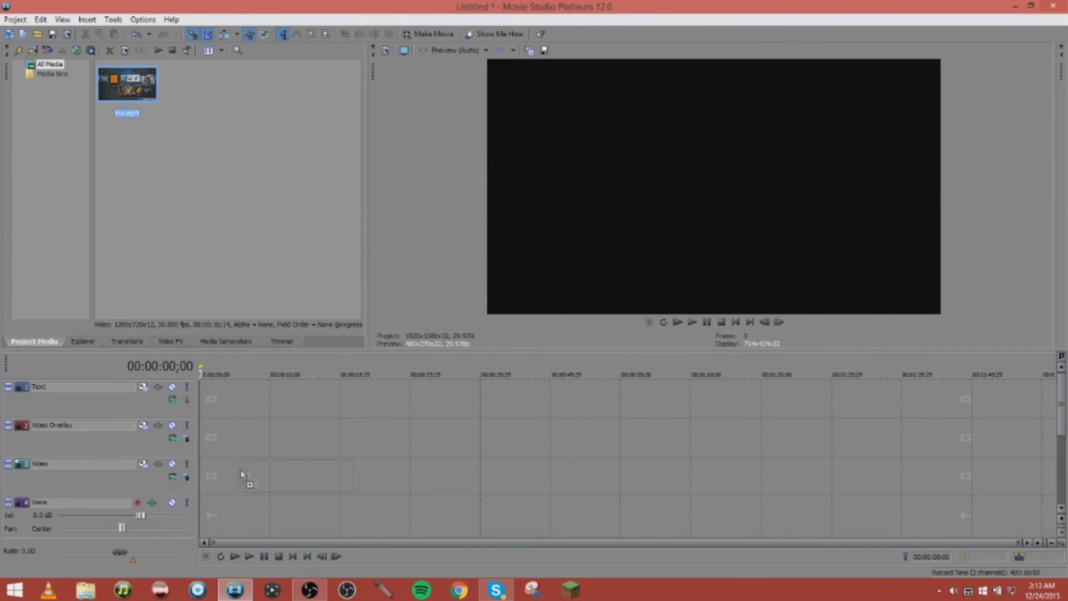
drag(241, 473, 201, 474)
Step: Import the Vlc Fix 6 audio file from the obs1 folder into the project media
click(23, 35)
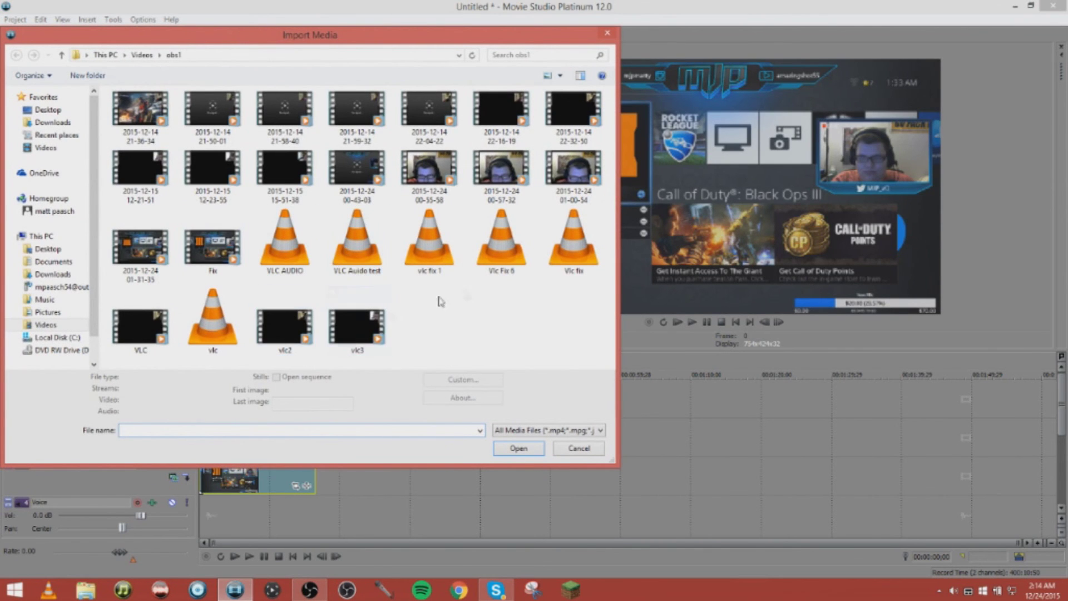
click(504, 256)
click(519, 459)
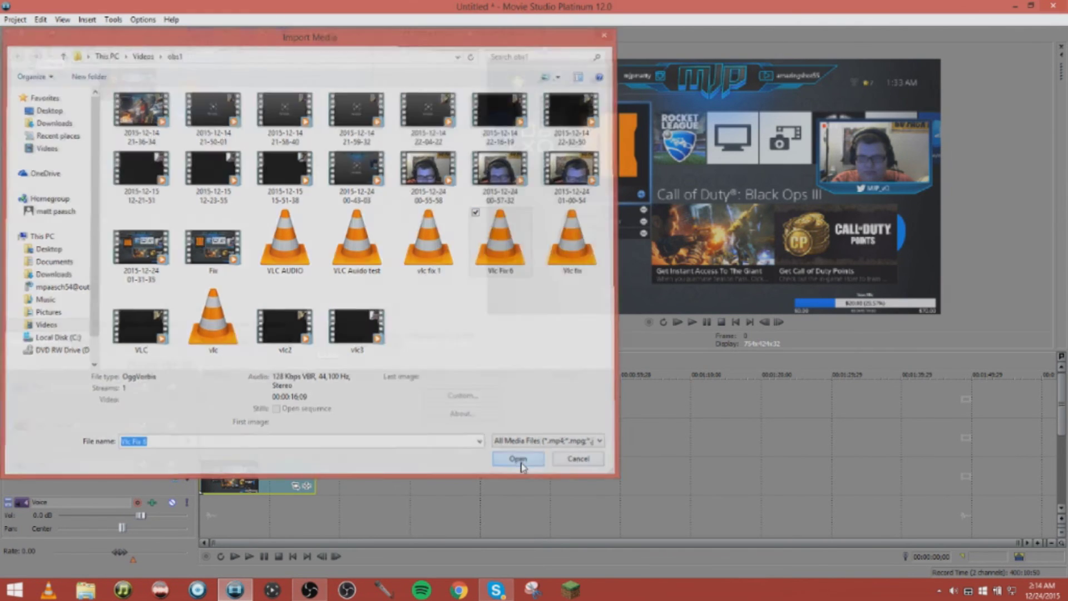
Step: Place the Vlc Fix 6 audio on the Voice track, aligned with the video's start, and play the timeline from the start to check it
drag(203, 94, 287, 459)
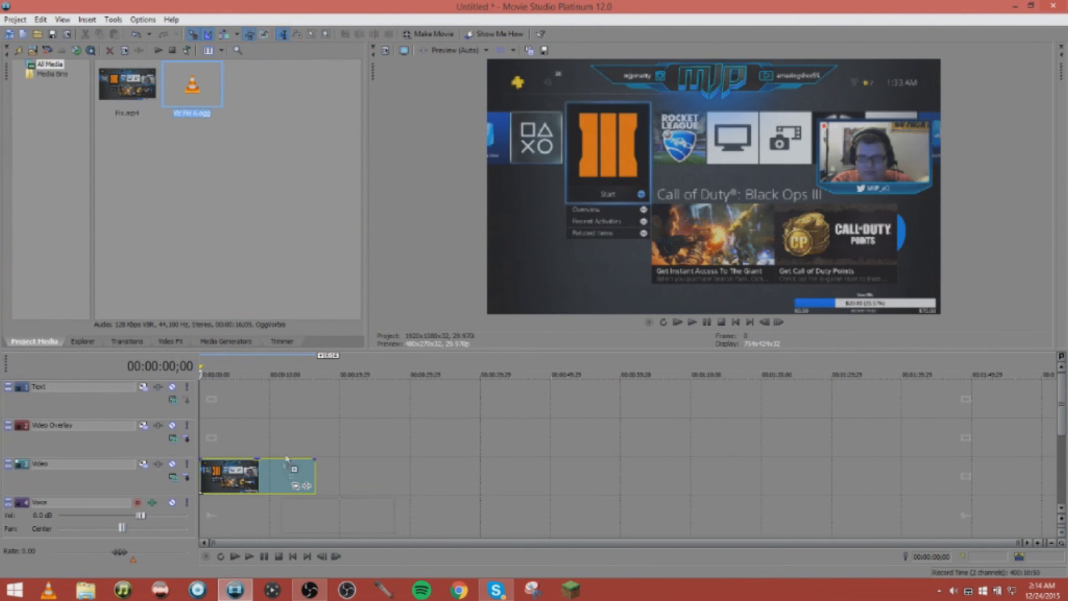
drag(192, 495, 230, 505)
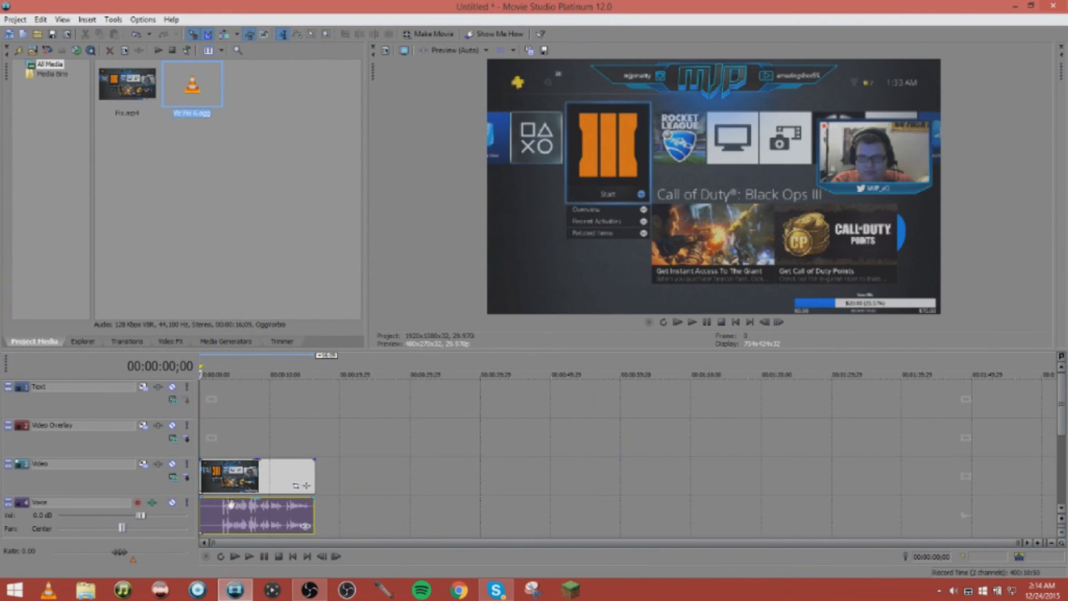
click(678, 325)
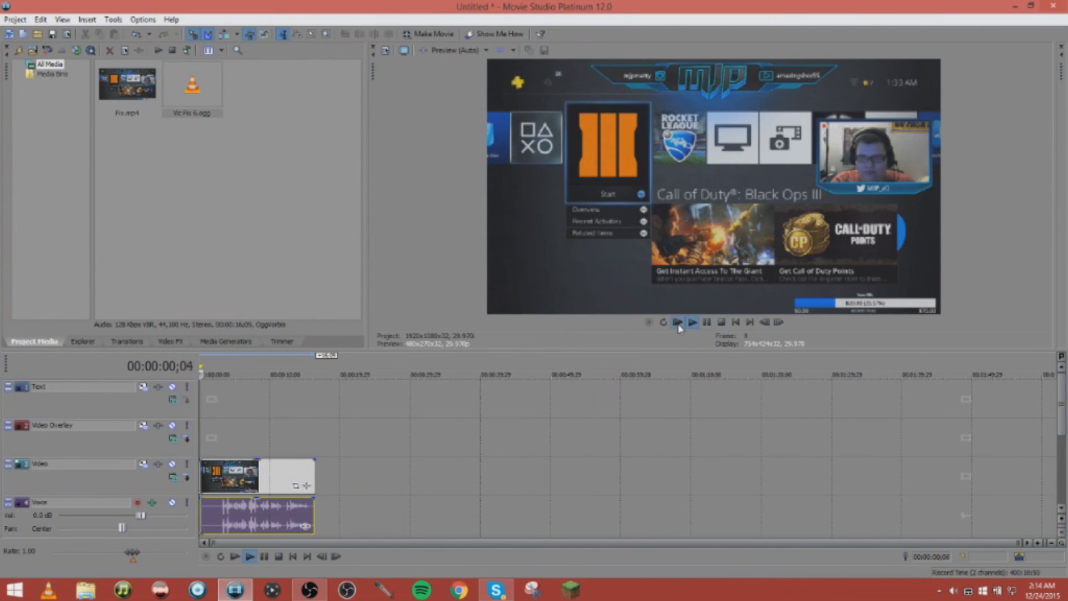
click(719, 325)
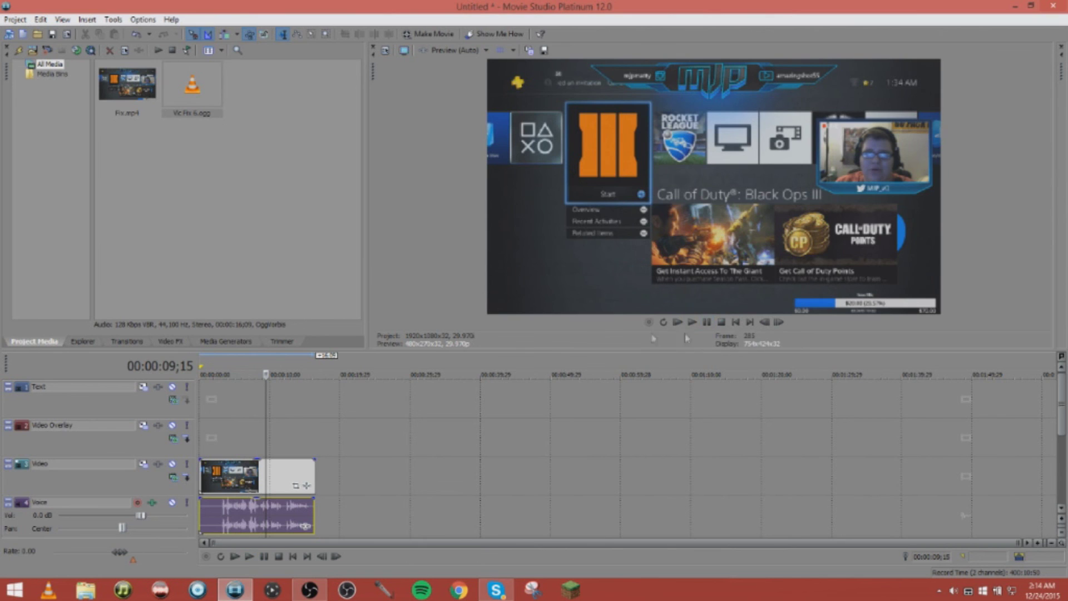